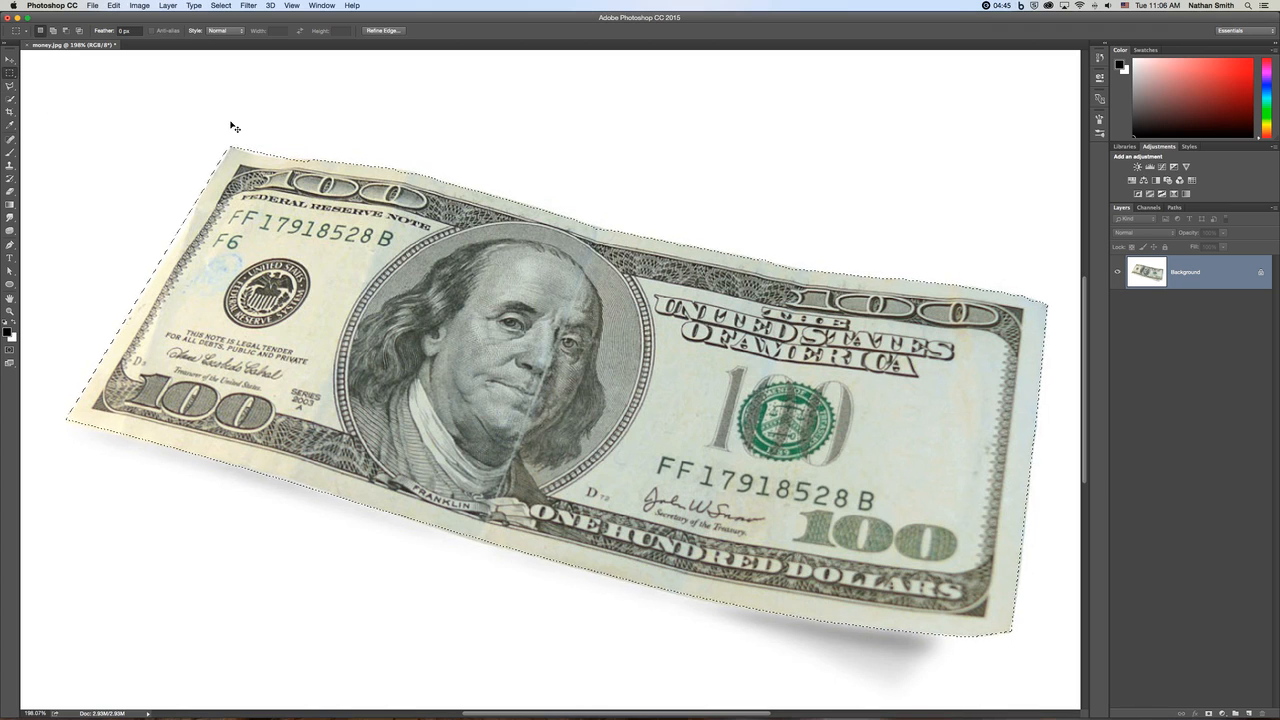
# Step: Replace the selection with a rectangular marquee and use Transform Selection to distort its corners onto the bill's four corners
pyautogui.click(222, 134)
pyautogui.moveTo(229, 146); pyautogui.dragTo(1047, 322)
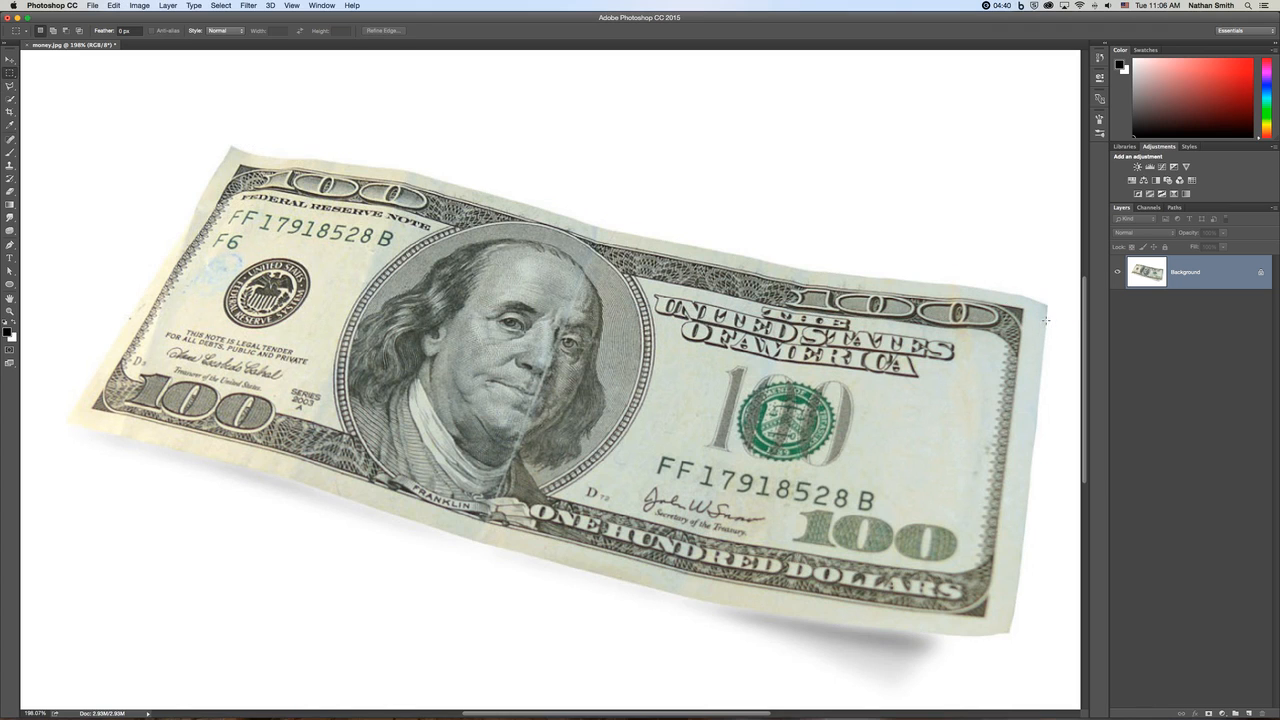
pyautogui.rightClick(761, 195)
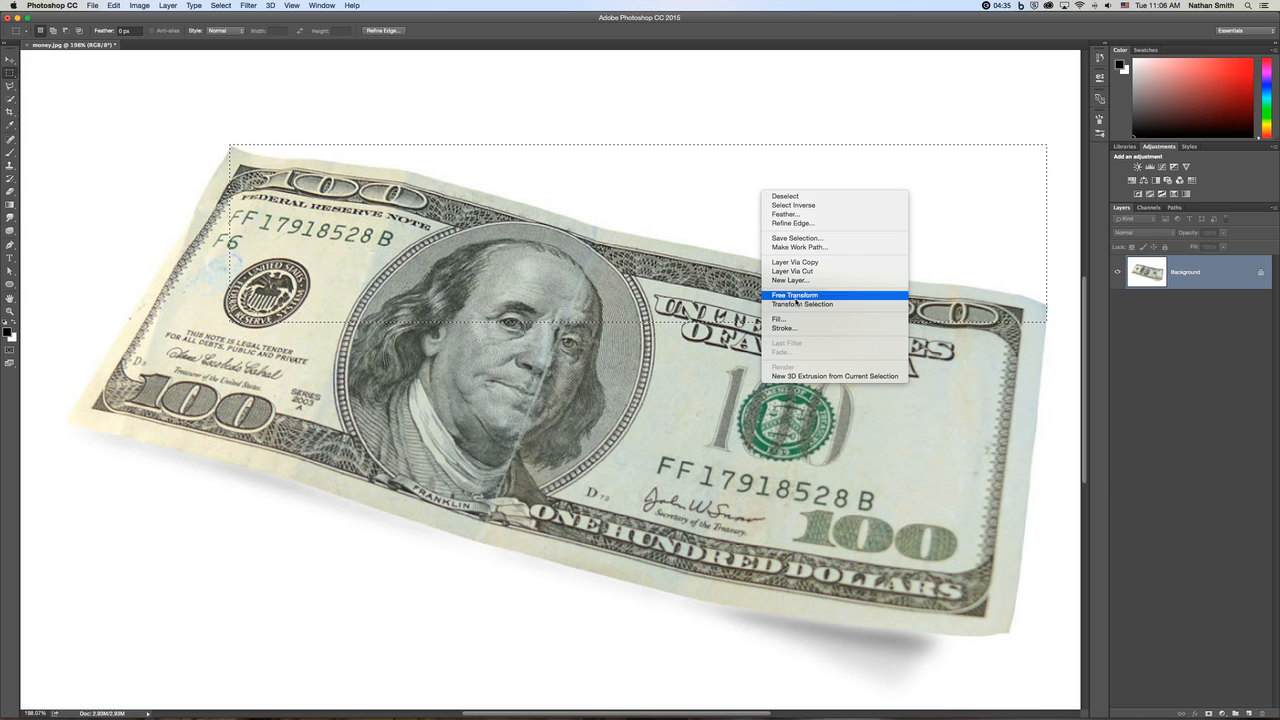
pyautogui.click(798, 304)
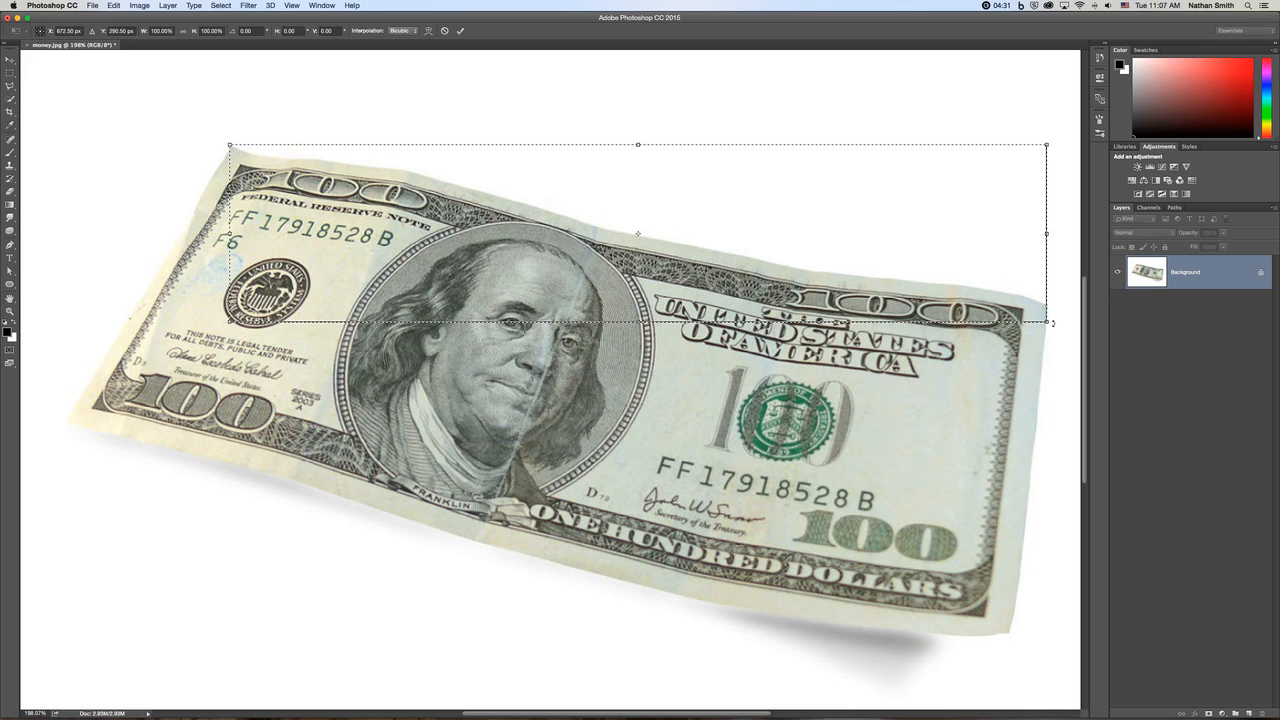
pyautogui.moveTo(1046, 322); pyautogui.dragTo(1008, 633)
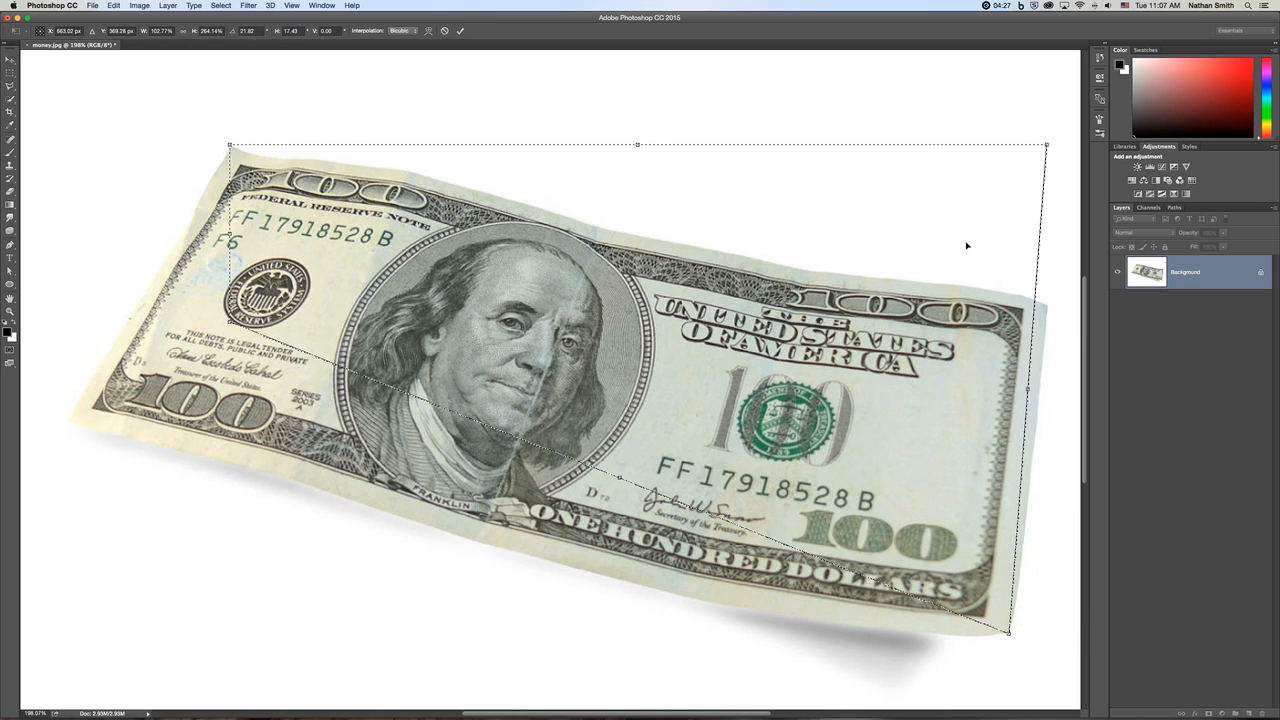
pyautogui.moveTo(1047, 145); pyautogui.dragTo(1047, 302)
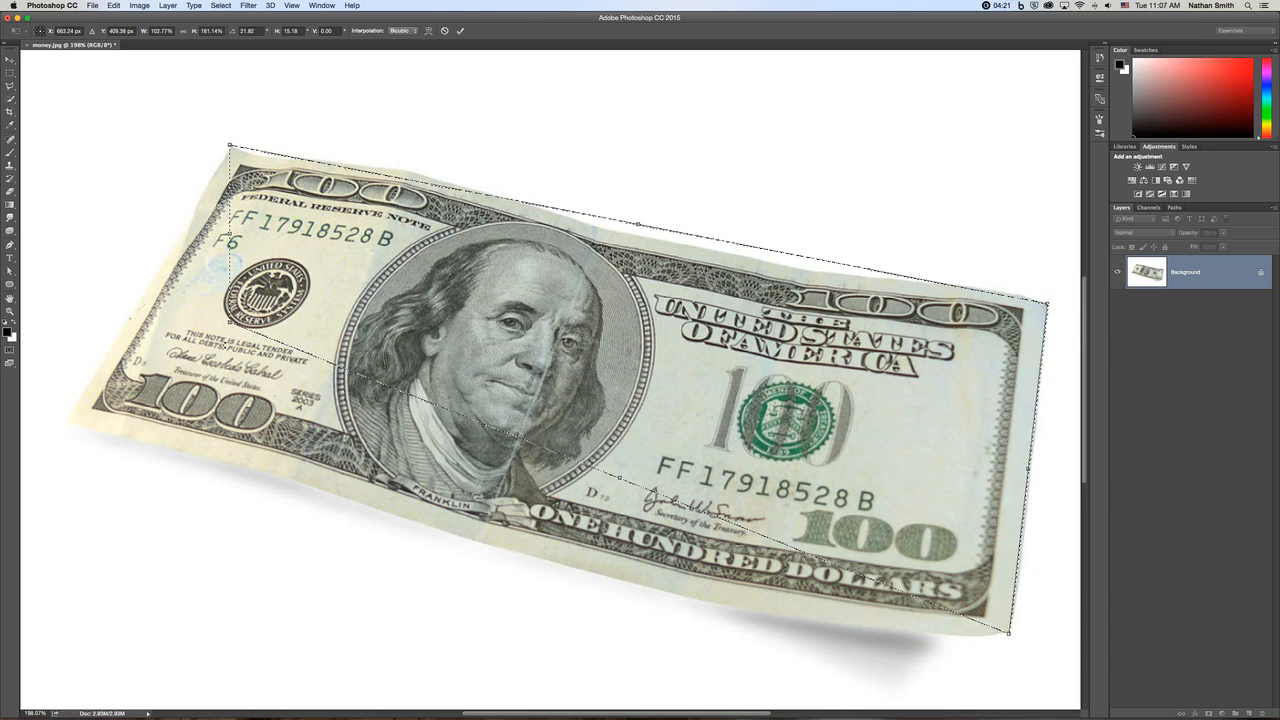
pyautogui.moveTo(230, 323); pyautogui.dragTo(65, 422)
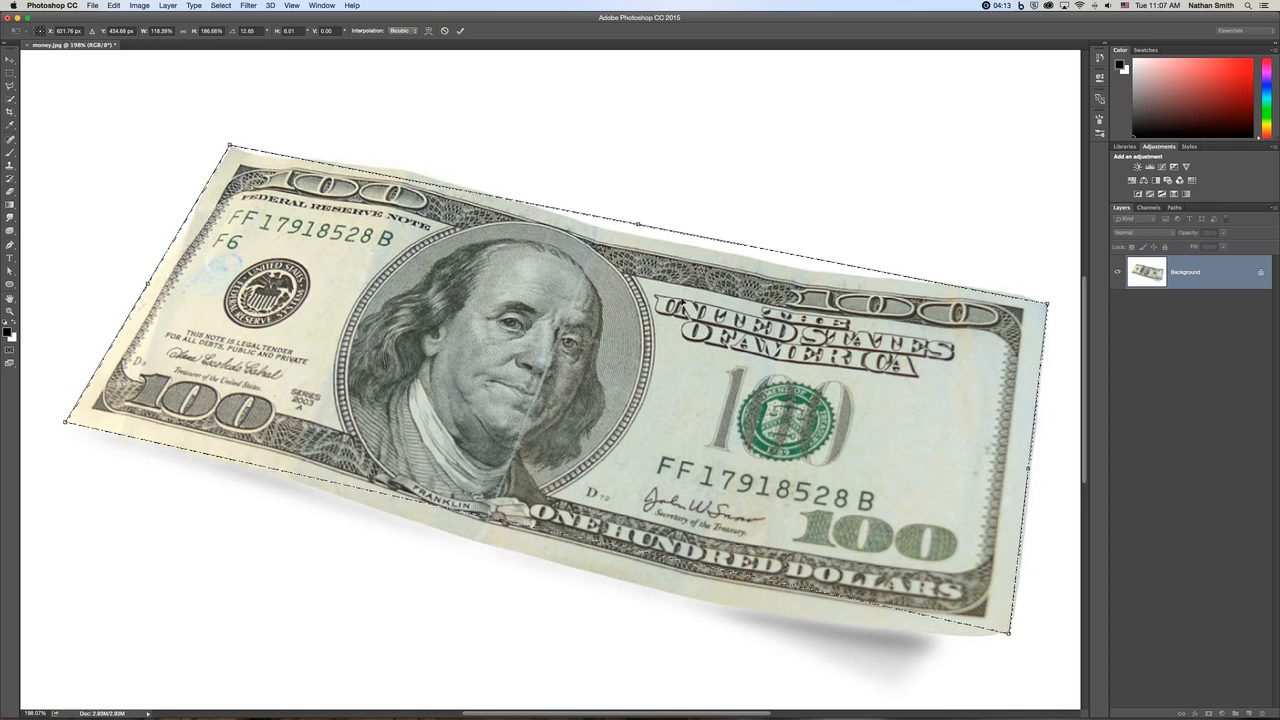
# Step: Warp the selection outline so its upper and lower edges follow the bill's curved long sides, and apply the transformation
pyautogui.rightClick(680, 299)
pyautogui.click(700, 362)
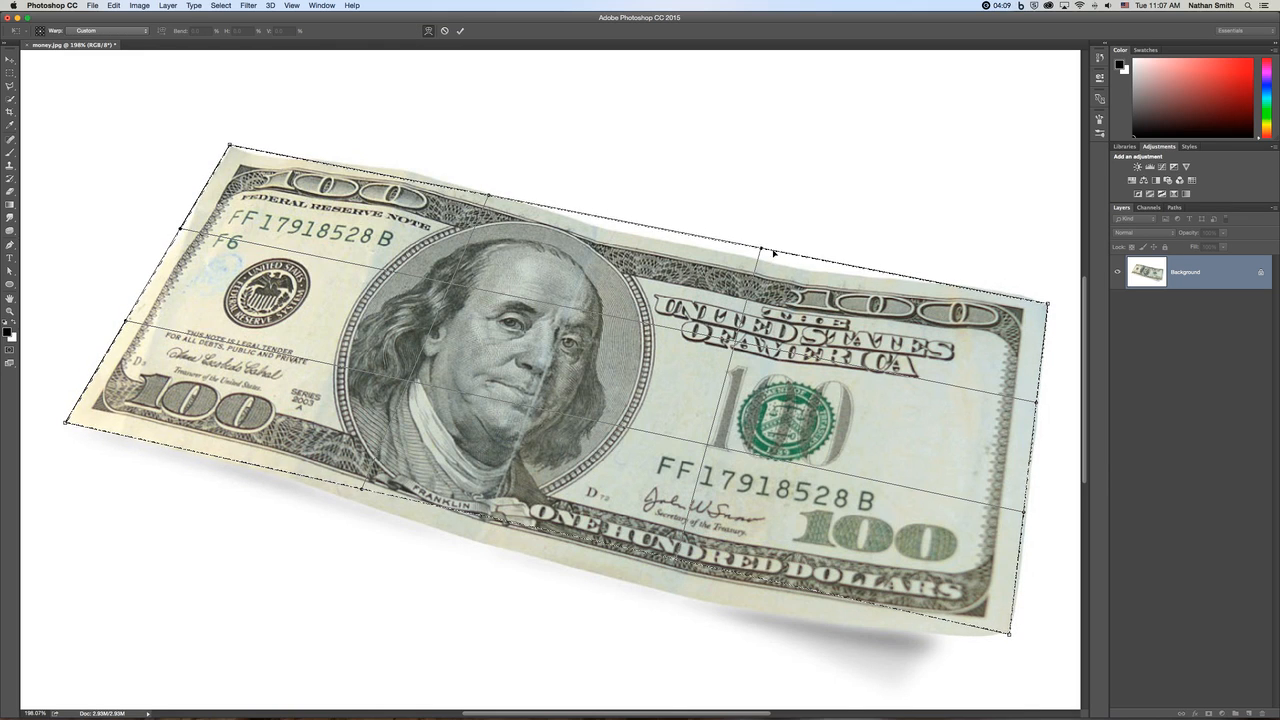
pyautogui.moveTo(771, 251); pyautogui.dragTo(772, 265)
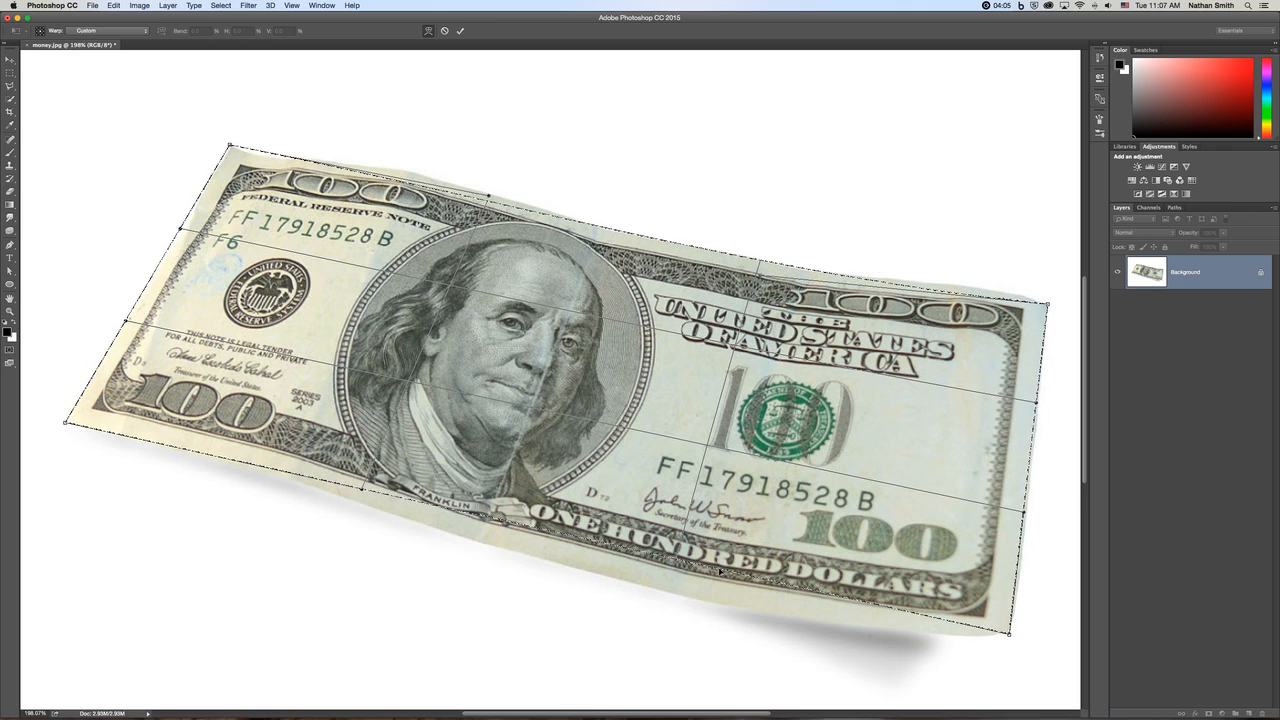
pyautogui.moveTo(719, 574); pyautogui.dragTo(711, 601)
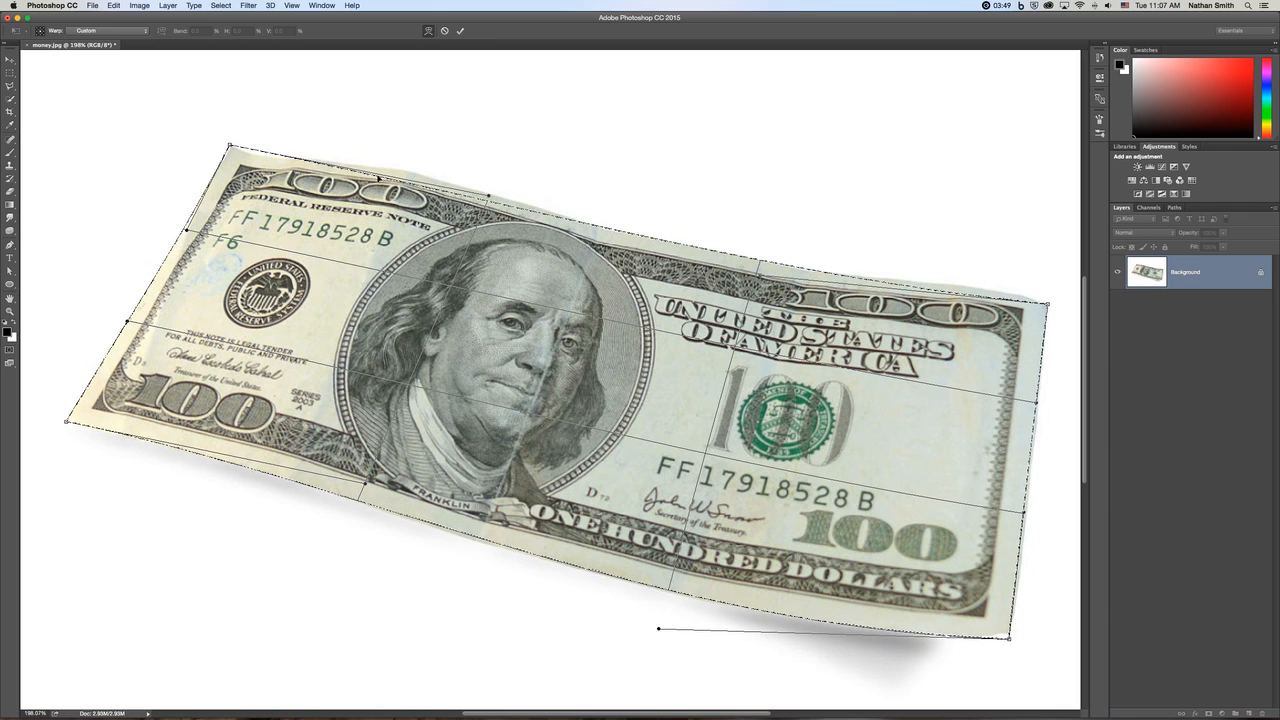
pyautogui.press('Return')
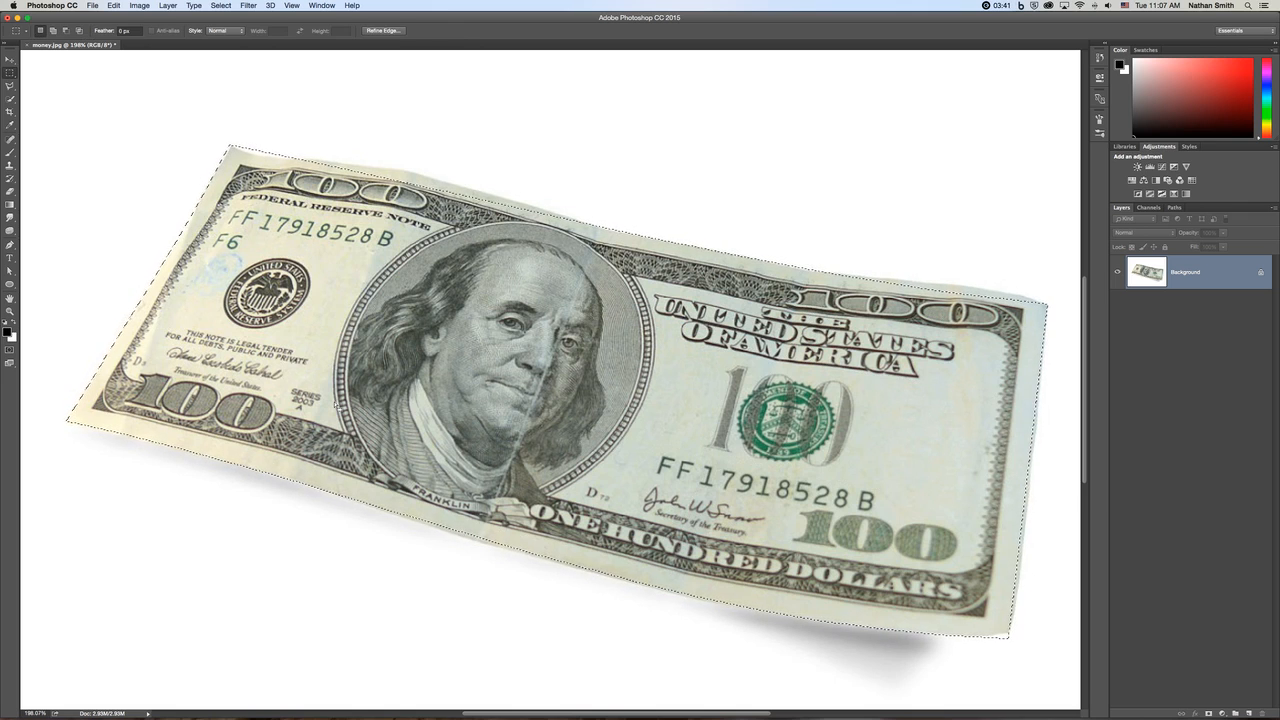
# Step: Show the selection as a Quick Mask and paint in black over the uncovered strip along the bill's upper-left edge
pyautogui.press('q')
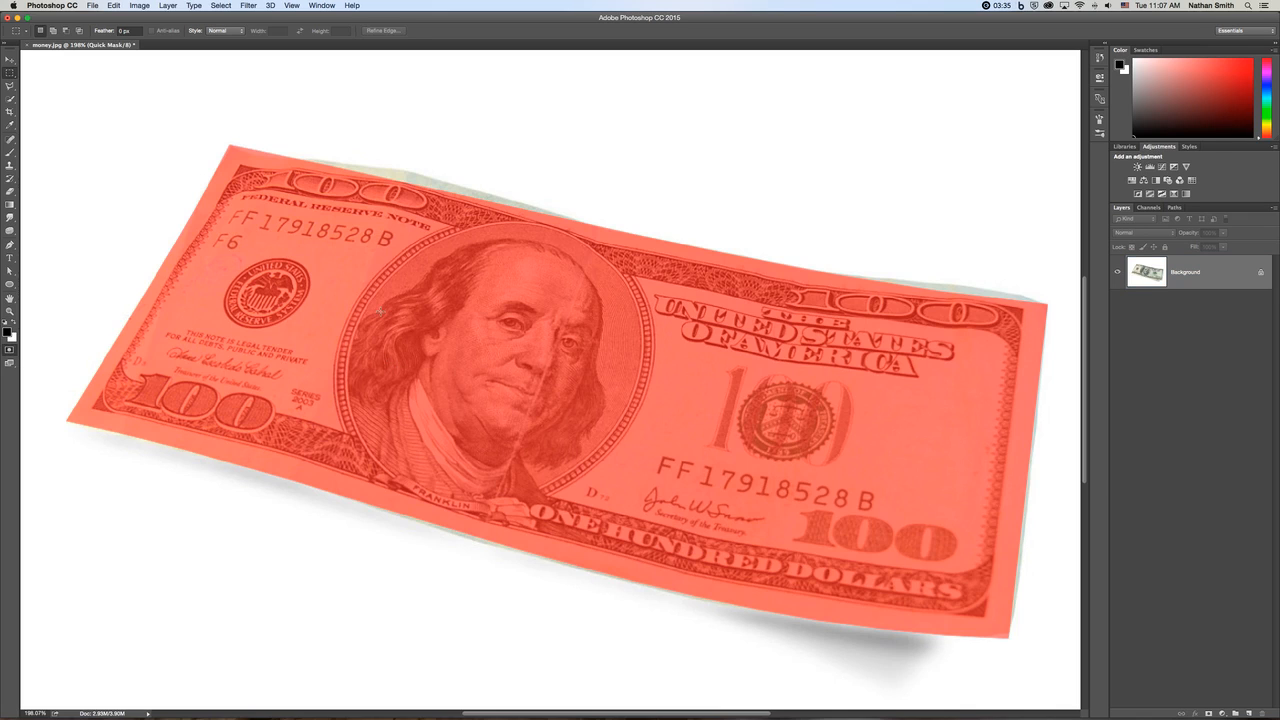
pyautogui.press('b')
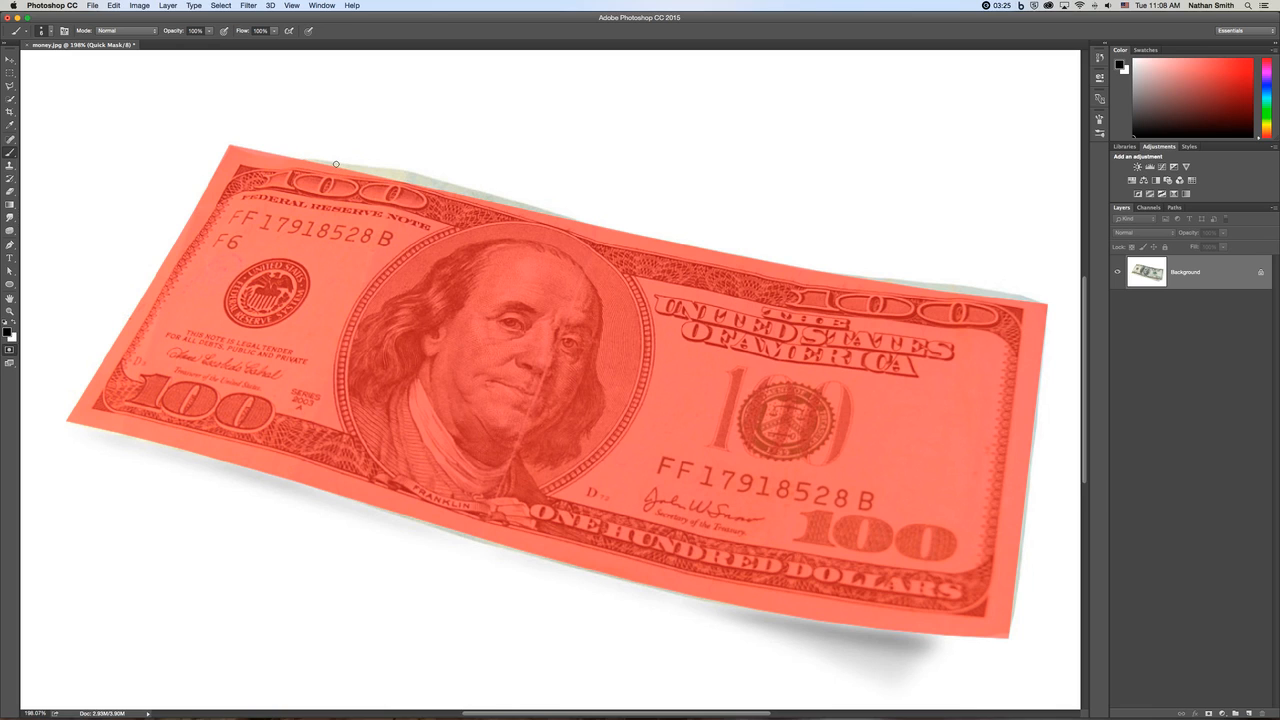
pyautogui.keyDown('shift'); pyautogui.click(336, 164); pyautogui.keyUp('shift')
pyautogui.keyDown('shift'); pyautogui.click(403, 173); pyautogui.keyUp('shift')
pyautogui.keyDown('shift'); pyautogui.click(469, 191); pyautogui.keyUp('shift')
pyautogui.keyDown('shift'); pyautogui.click(529, 208); pyautogui.keyUp('shift')
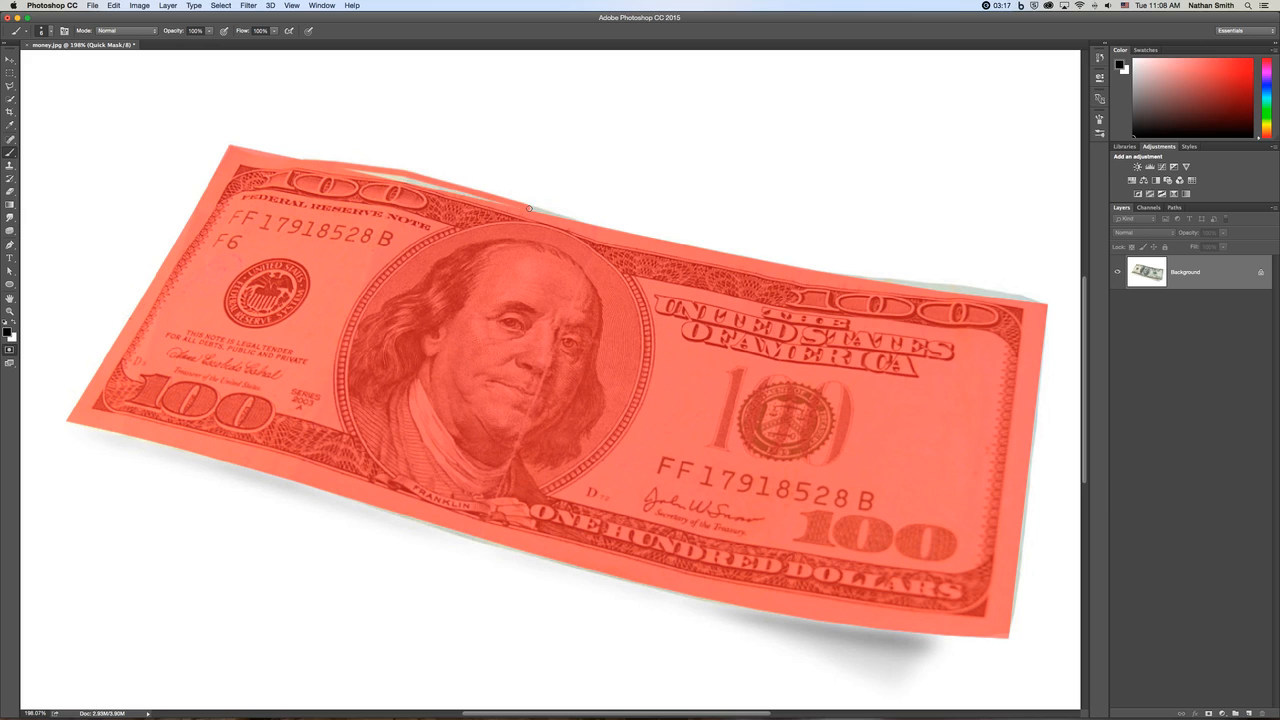
pyautogui.keyDown('shift'); pyautogui.click(575, 220); pyautogui.keyUp('shift')
pyautogui.moveTo(505, 205); pyautogui.dragTo(366, 174)
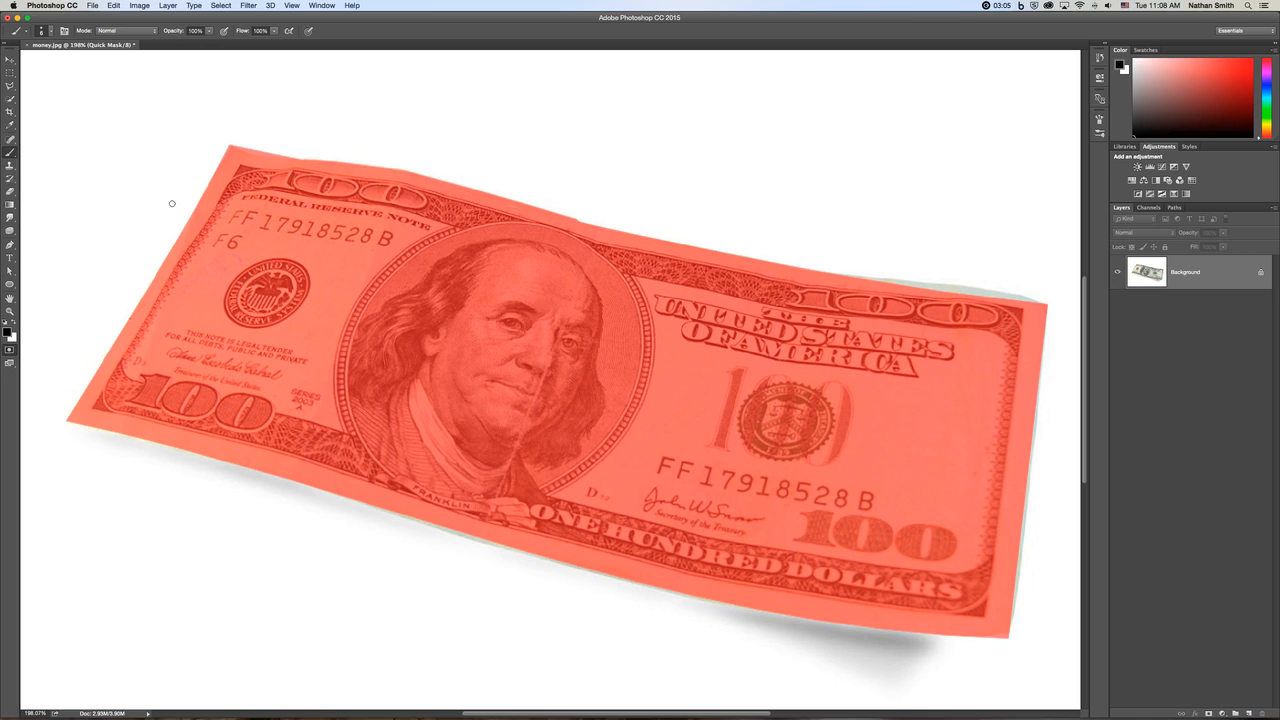
# Step: Paint in white to trim the mask overhanging the bill's short left edge, and return the foreground colour to black
pyautogui.press('x')
pyautogui.moveTo(162, 259); pyautogui.dragTo(173, 256)
pyautogui.press('x')
pyautogui.press('[')
pyautogui.press('[')
pyautogui.press('x')
pyautogui.press('x')
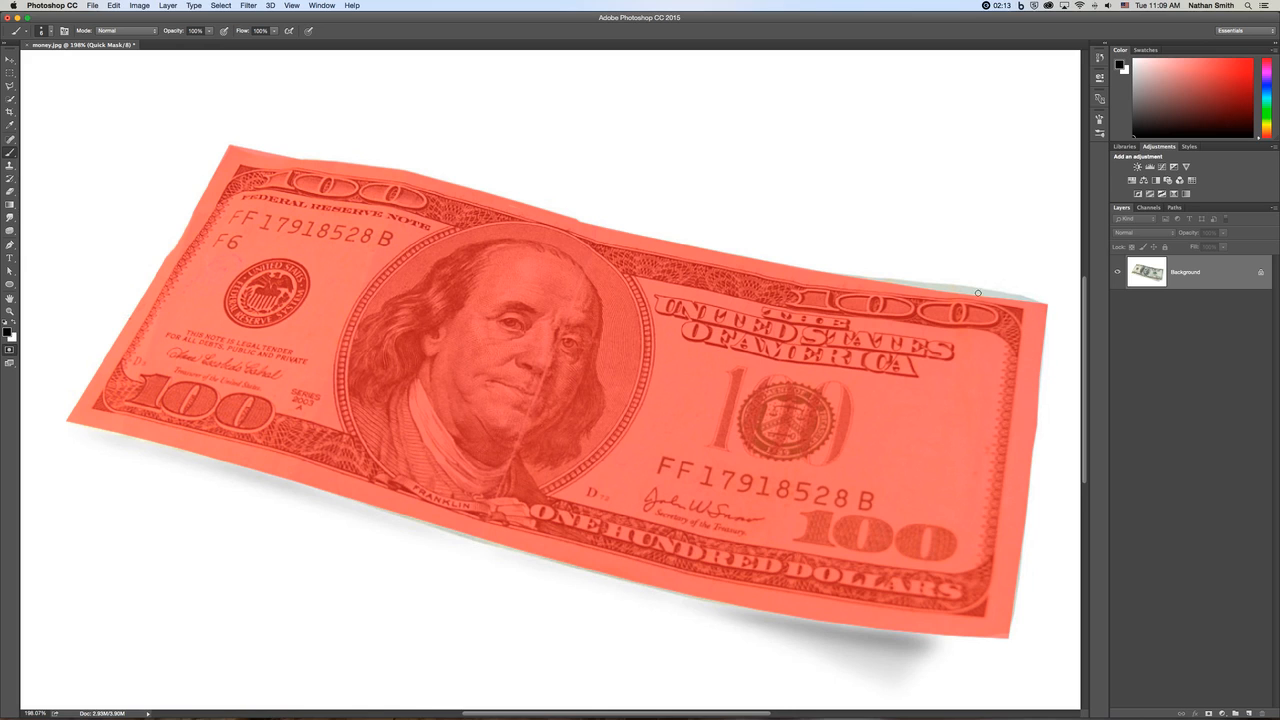
# Step: Paint straight black strokes over the unmasked strip along the bill's upper-right edge and convert the mask back to a selection
pyautogui.moveTo(1034, 301); pyautogui.dragTo(1021, 298)
pyautogui.keyDown('shift'); pyautogui.click(989, 293); pyautogui.keyUp('shift')
pyautogui.keyDown('shift'); pyautogui.click(969, 289); pyautogui.keyUp('shift')
pyautogui.keyDown('shift'); pyautogui.click(932, 287); pyautogui.keyUp('shift')
pyautogui.keyDown('shift'); pyautogui.click(876, 281); pyautogui.keyUp('shift')
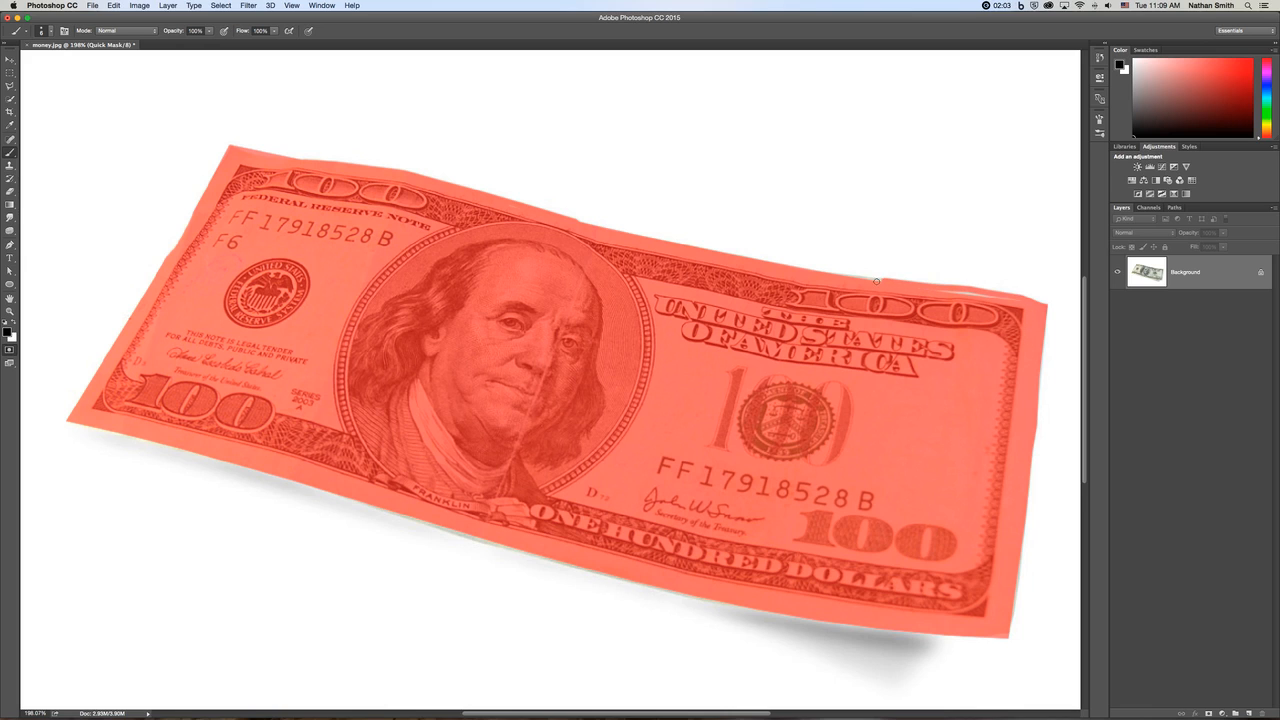
pyautogui.keyDown('shift'); pyautogui.click(833, 276); pyautogui.keyUp('shift')
pyautogui.press('q')
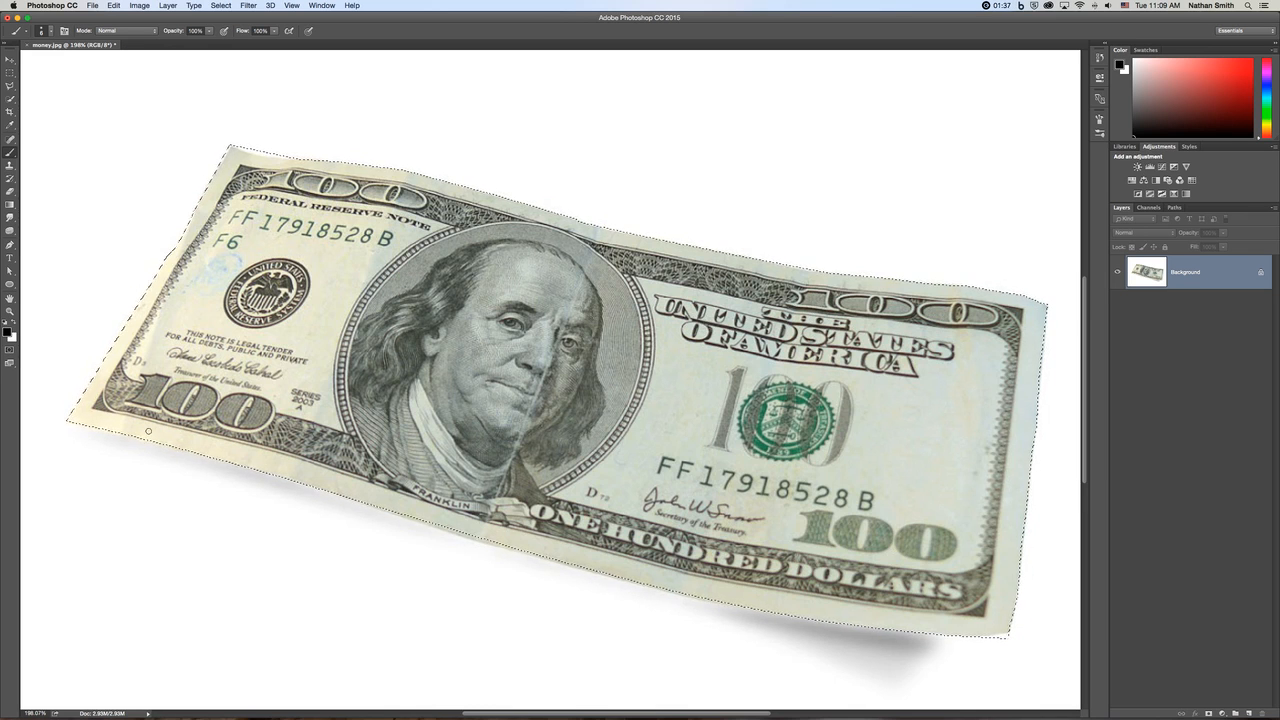
# Step: Subtract the excess slivers near the bill's upper-left and lower-right corners from the selection with the Polygonal Lasso tool
pyautogui.click(11, 74)
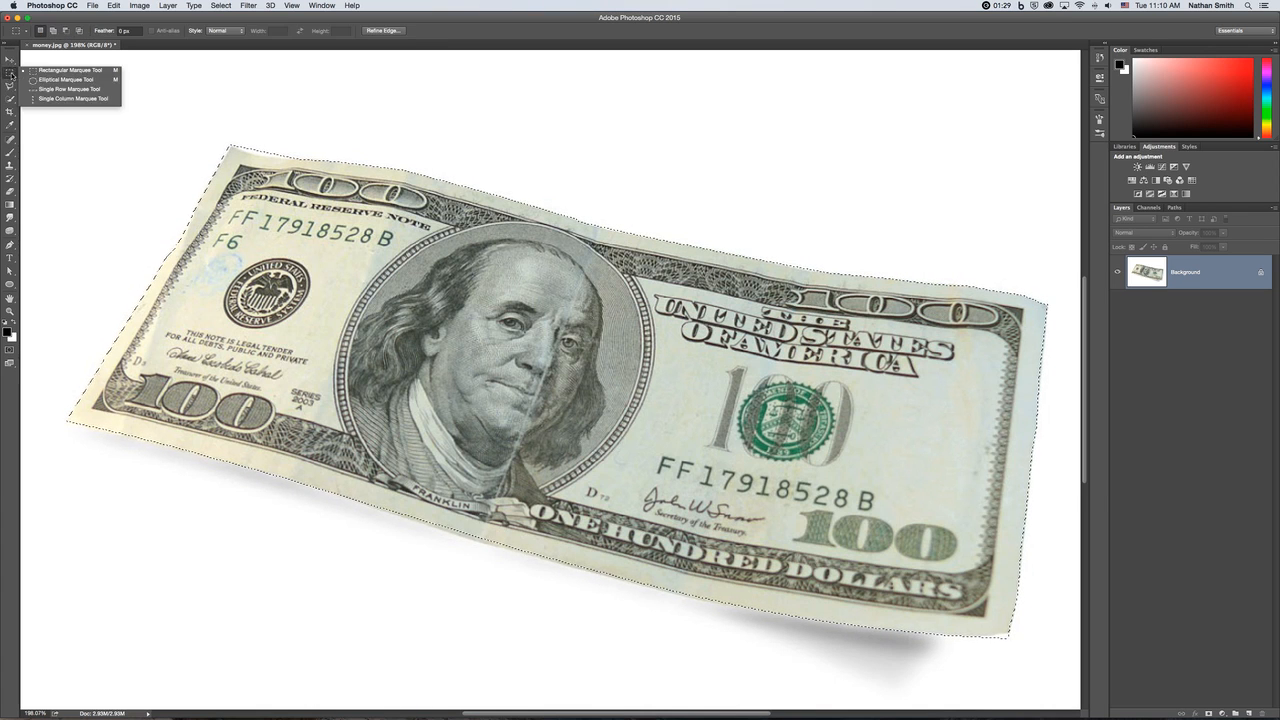
pyautogui.click(12, 85)
pyautogui.click(12, 86)
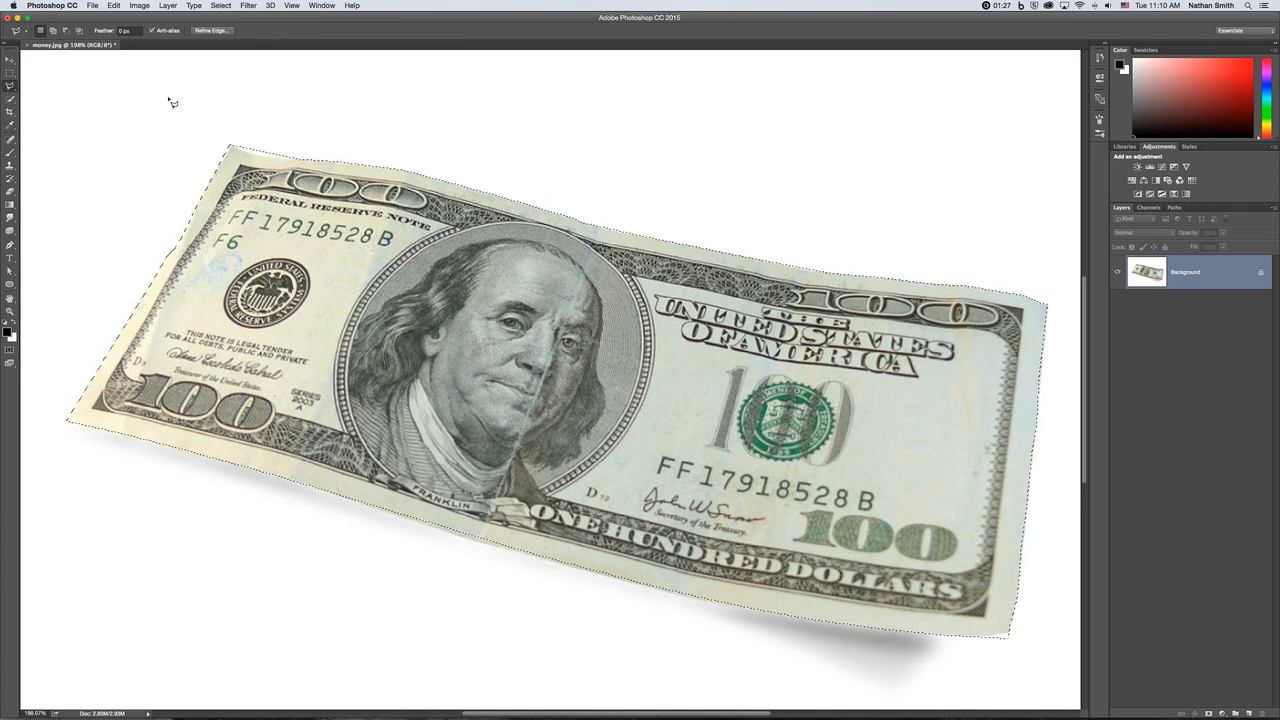
pyautogui.press('alt')
pyautogui.press('alt')
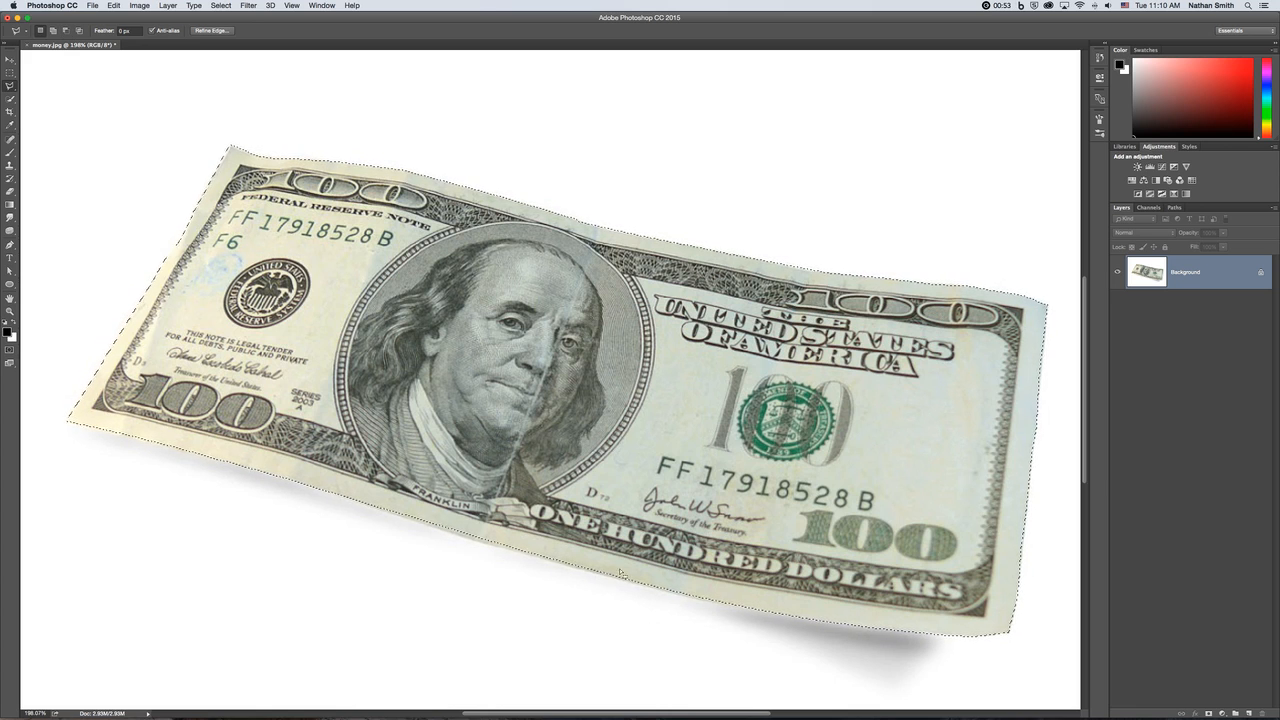
# Step: Reopen the Quick Mask, brush straight black strokes along the bill's lower edge, and convert it back to a selection
pyautogui.press('q')
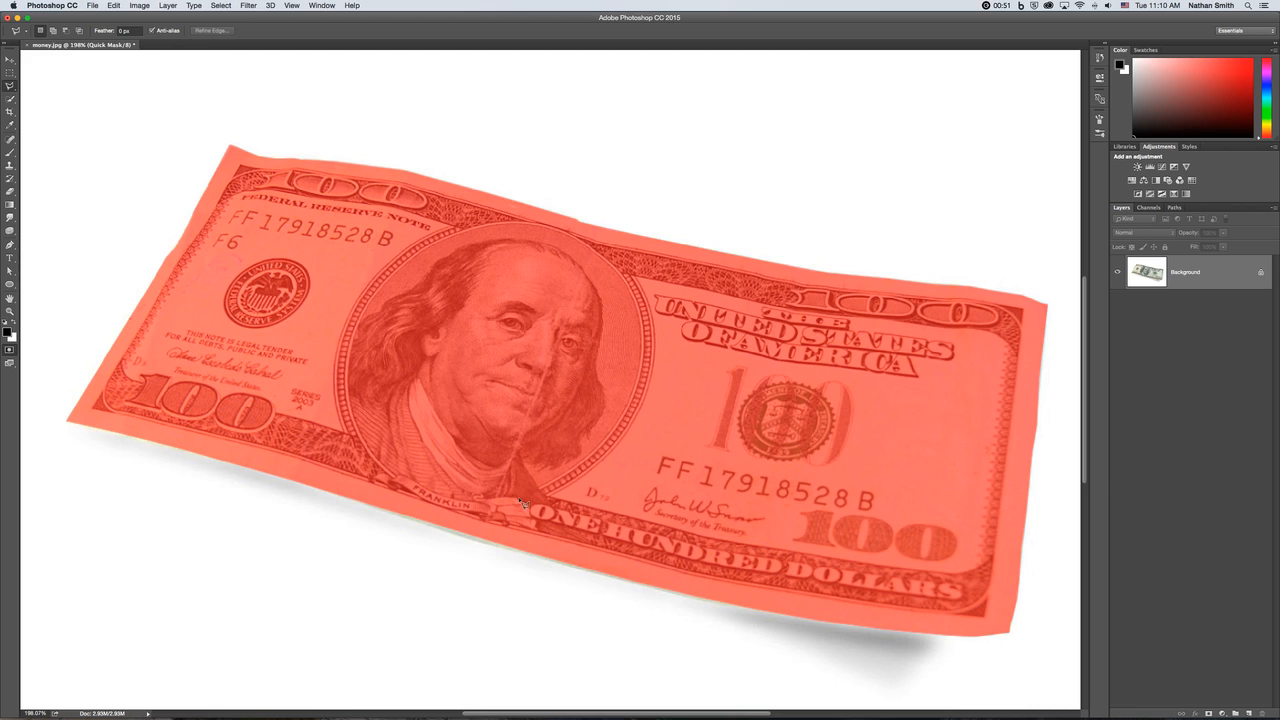
pyautogui.press('q')
pyautogui.press('q')
pyautogui.press('b')
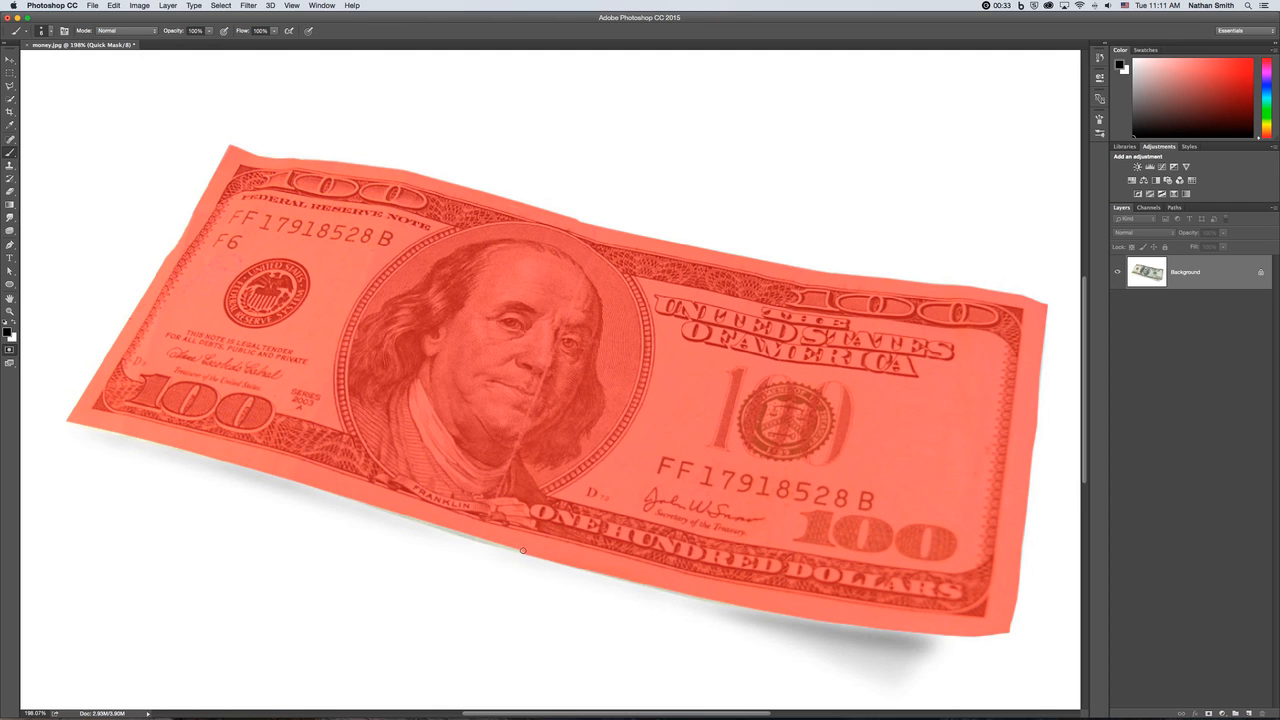
pyautogui.keyDown('shift'); pyautogui.click(459, 532); pyautogui.keyUp('shift')
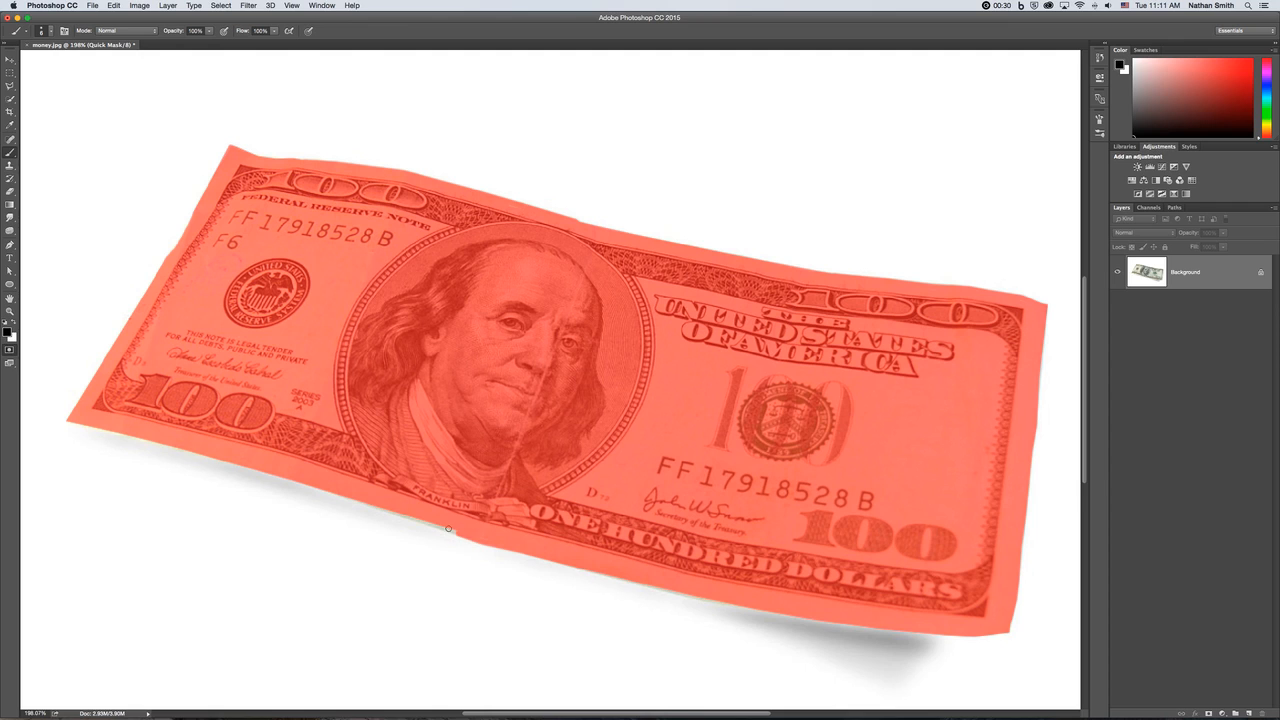
pyautogui.keyDown('shift'); pyautogui.click(395, 512); pyautogui.keyUp('shift')
pyautogui.keyDown('shift'); pyautogui.click(343, 494); pyautogui.keyUp('shift')
pyautogui.press('q')
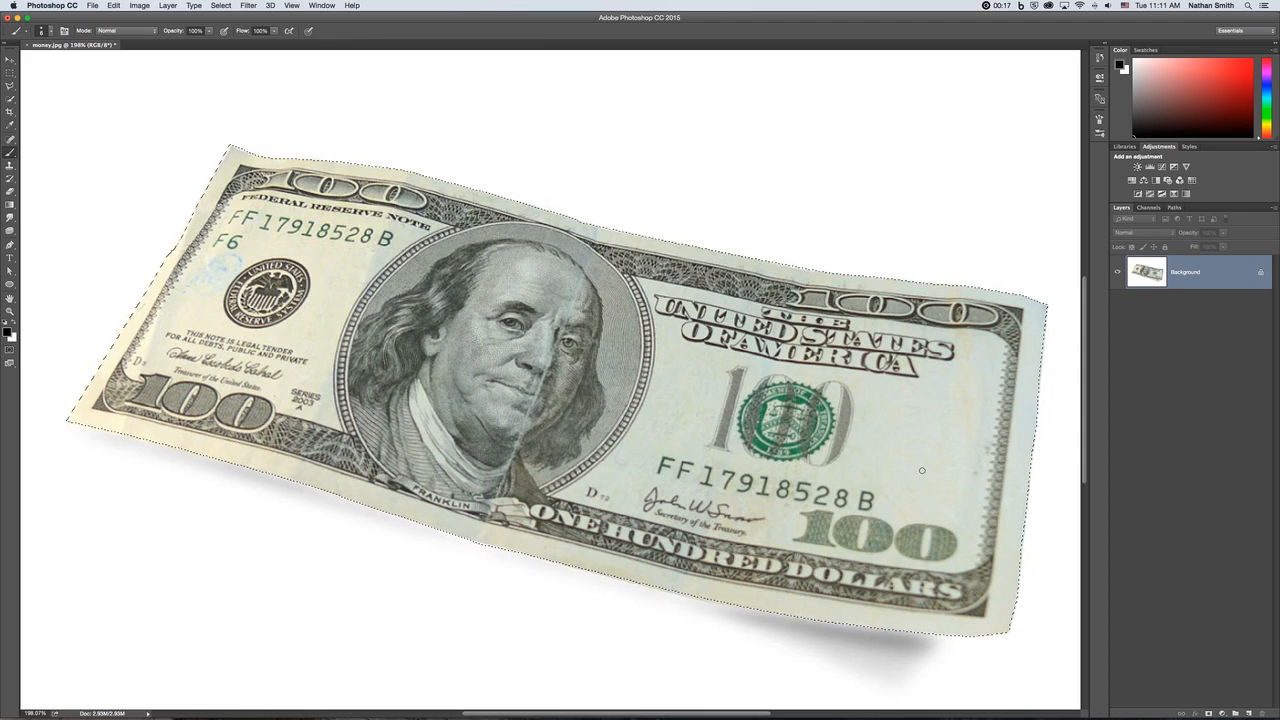
# Step: Copy the selected bill to a new layer and hide the Background layer
pyautogui.hotkey('ctrl', 'j')
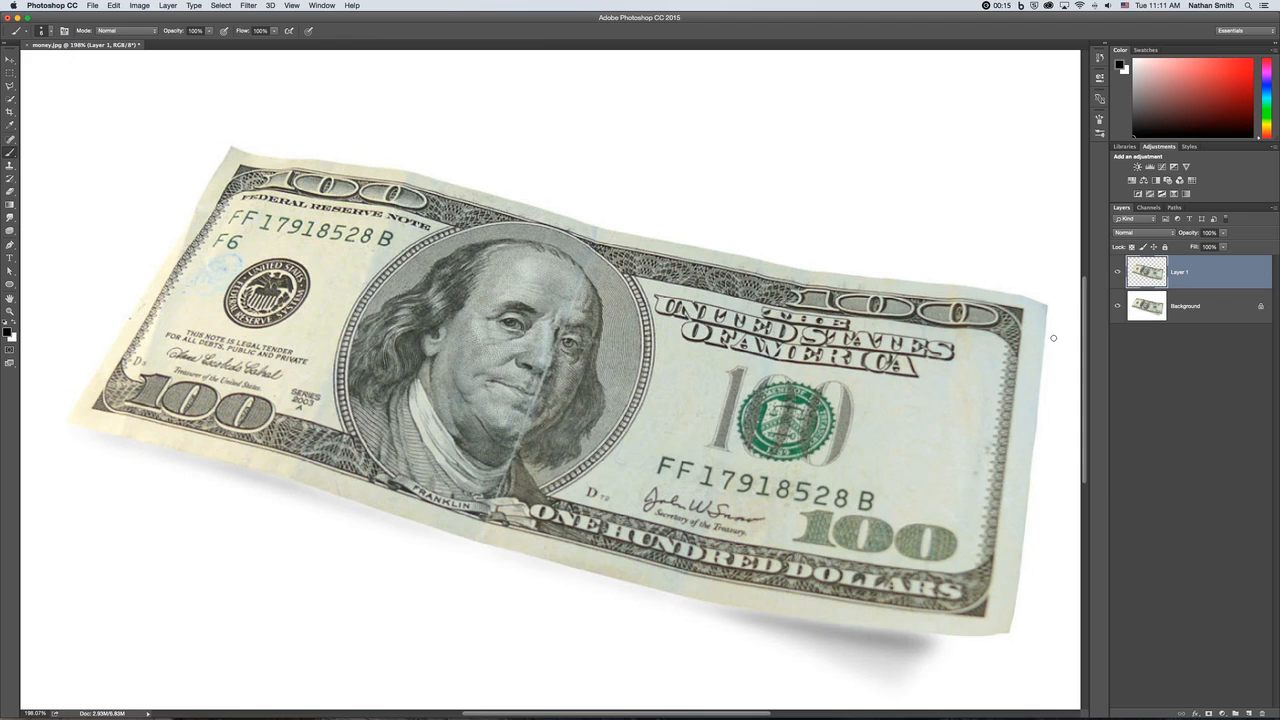
pyautogui.click(1118, 306)
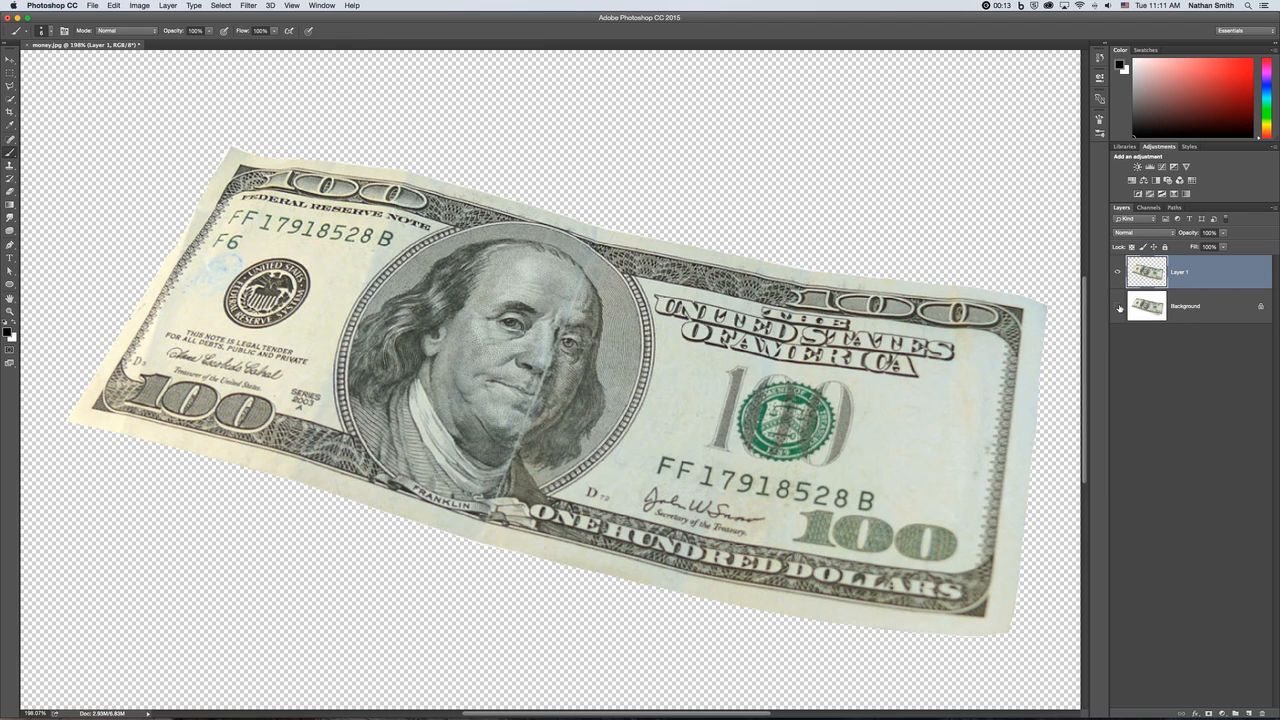